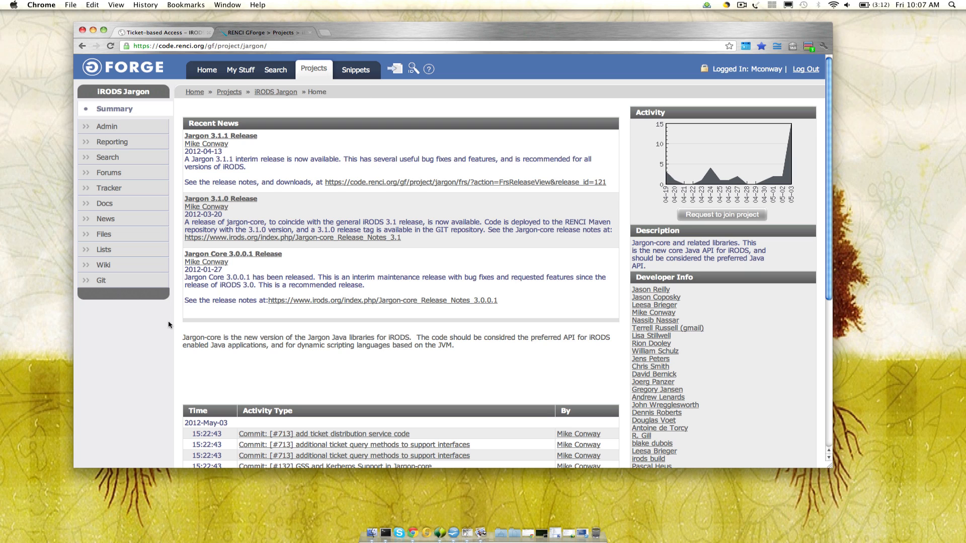
# Step: Open the Git repository access information for the iRODS Jargon project to review the clone commands
pyautogui.click(111, 285)
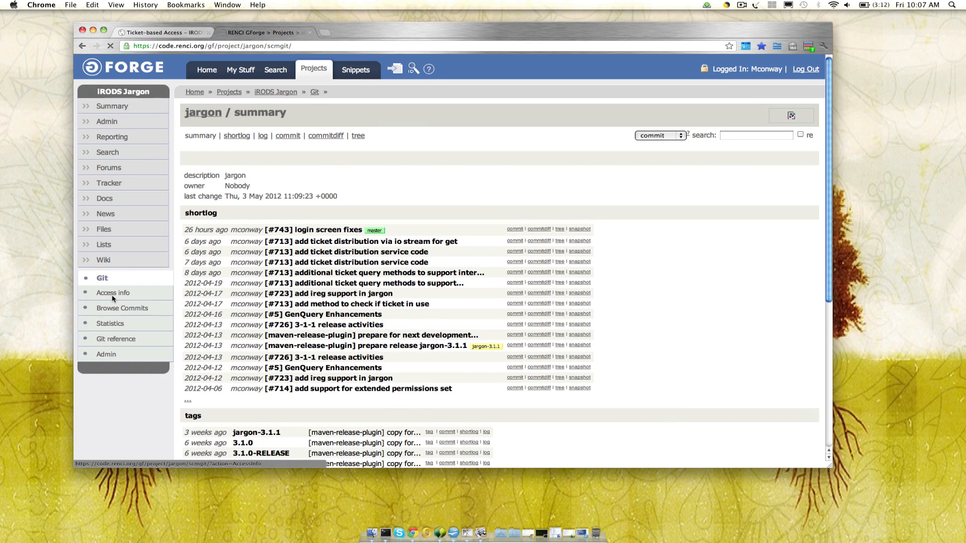
pyautogui.click(112, 295)
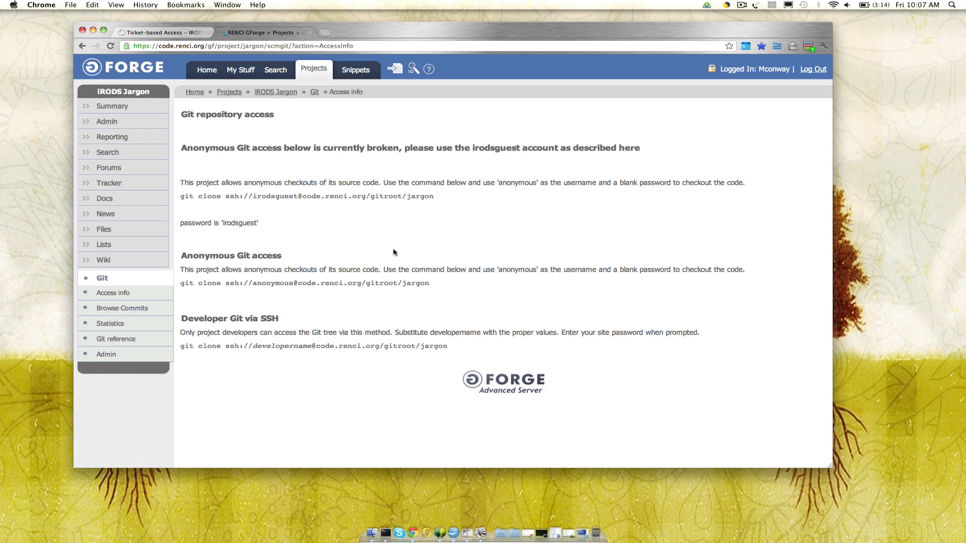
pyautogui.click(93, 31)
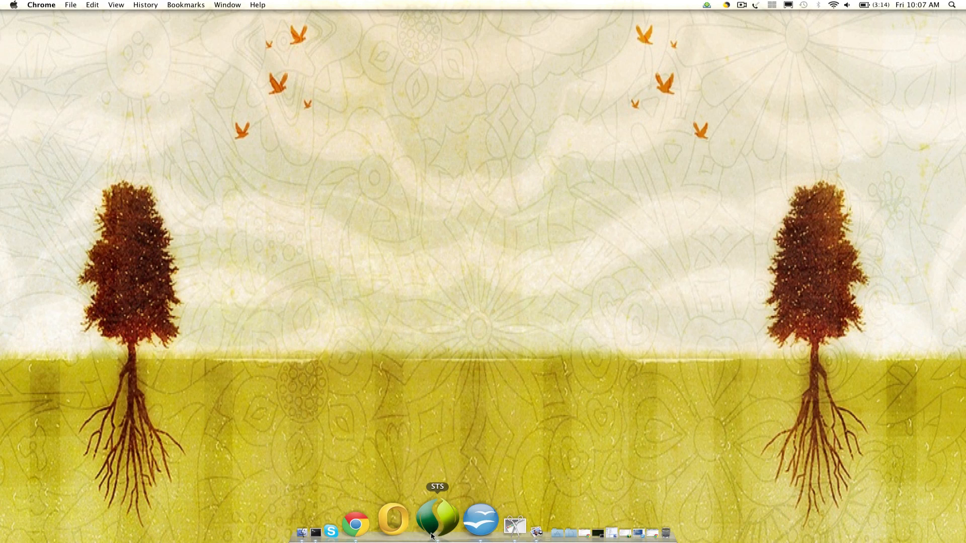
# Step: Switch to SpringSource Tool Suite and examine the ticket methods in the jargon-Ticket project's TicketAdminService.java
pyautogui.click(438, 526)
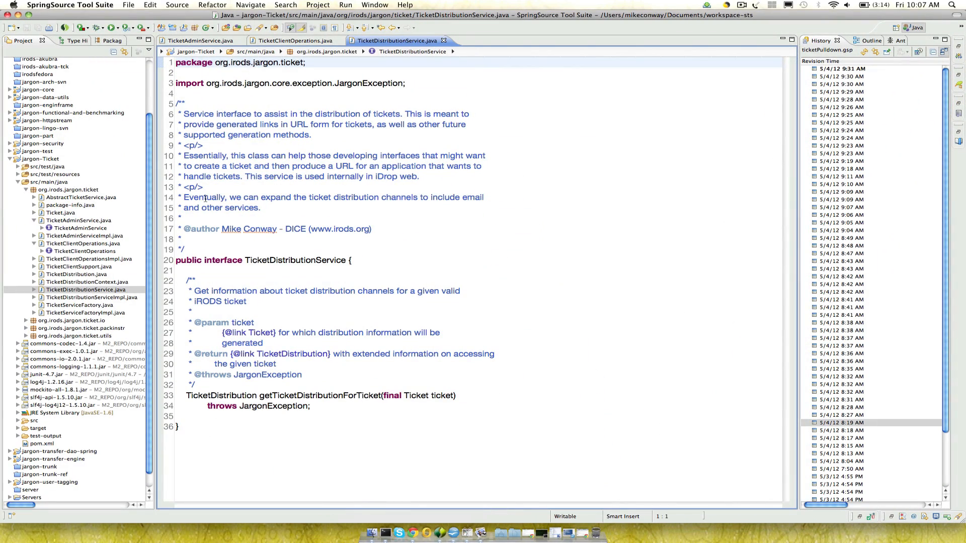
pyautogui.click(45, 162)
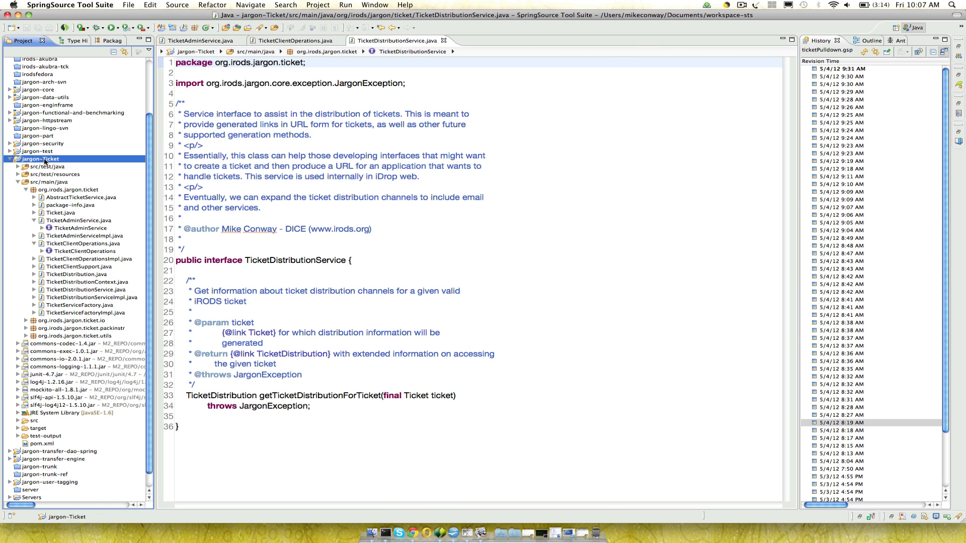
pyautogui.scroll(-2, 45, 161)
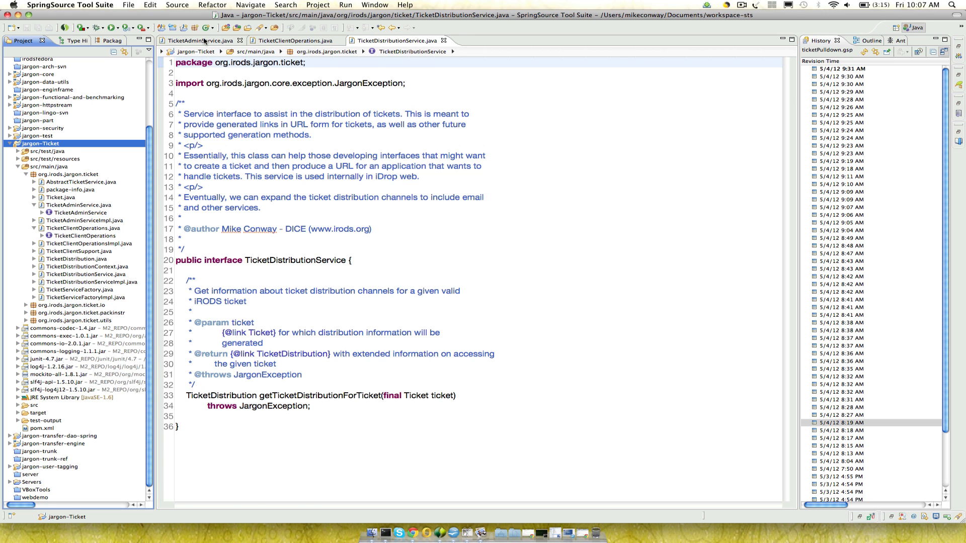
pyautogui.click(205, 41)
pyautogui.scroll(-6, 468, 241)
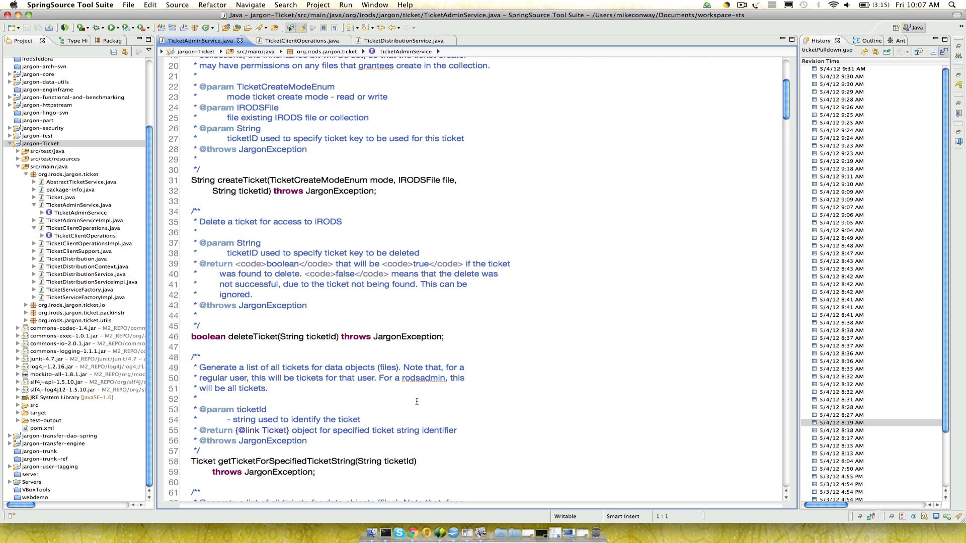
pyautogui.scroll(-3, 417, 401)
pyautogui.scroll(-6, 417, 401)
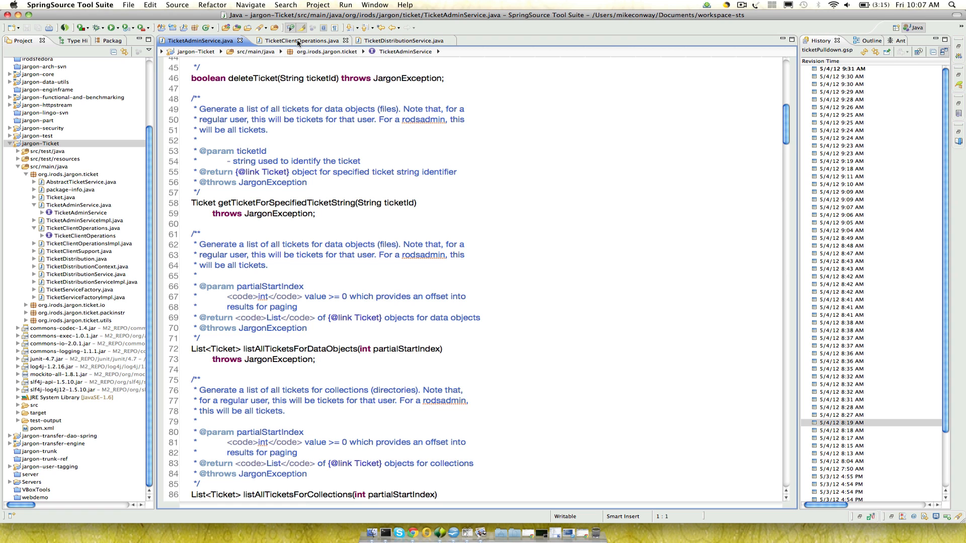
# Step: Examine the put and get operations in TicketClientOperations.java and the interface in TicketDistributionService.java
pyautogui.click(298, 42)
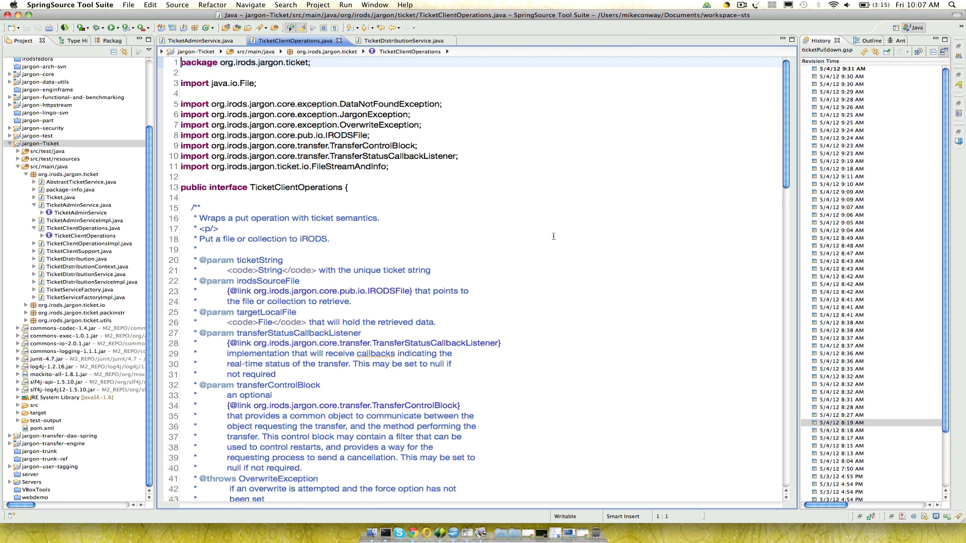
pyautogui.scroll(-9, 574, 195)
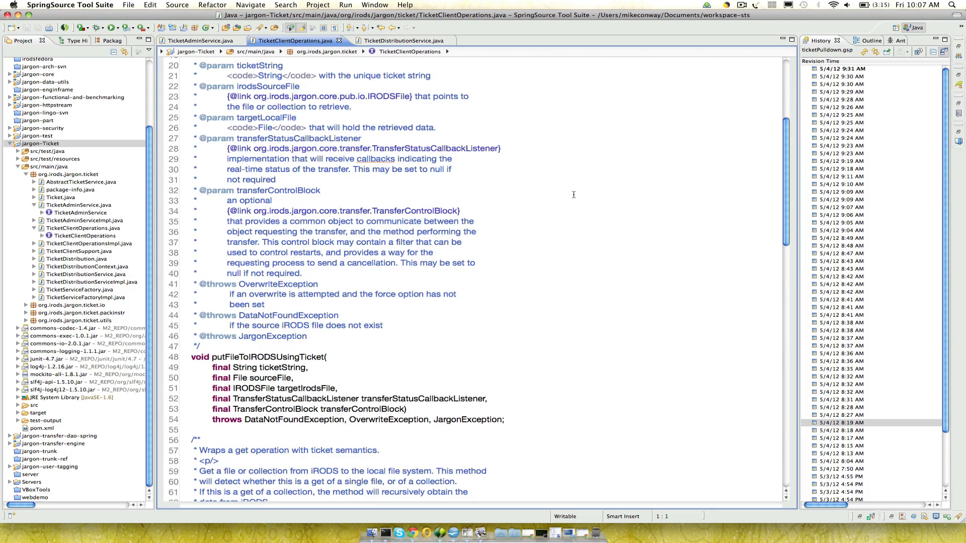
pyautogui.scroll(-8, 574, 194)
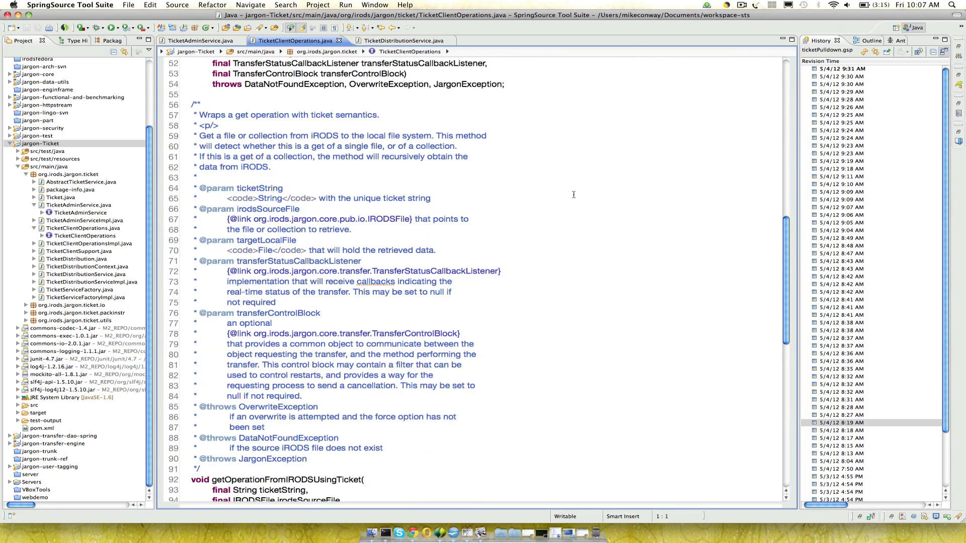
pyautogui.scroll(-4, 573, 195)
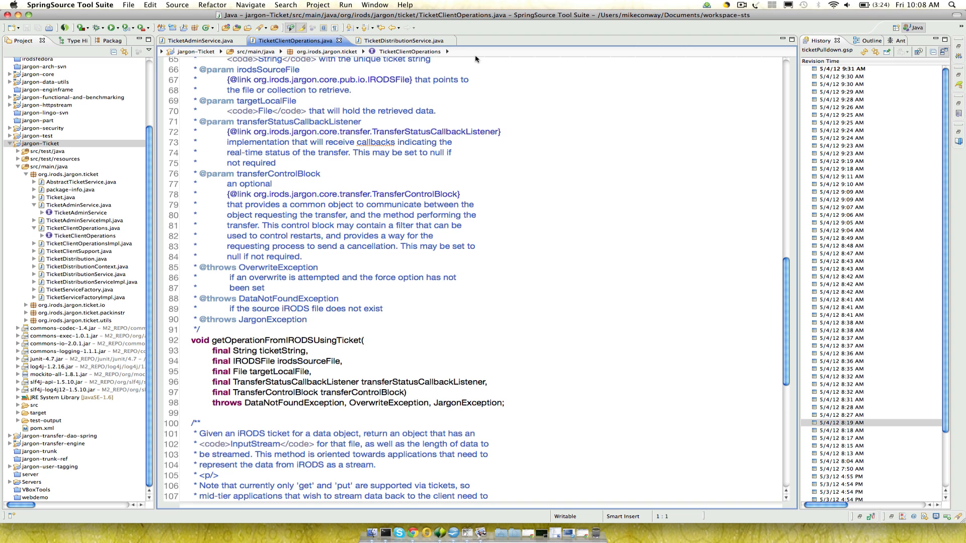
pyautogui.click(392, 40)
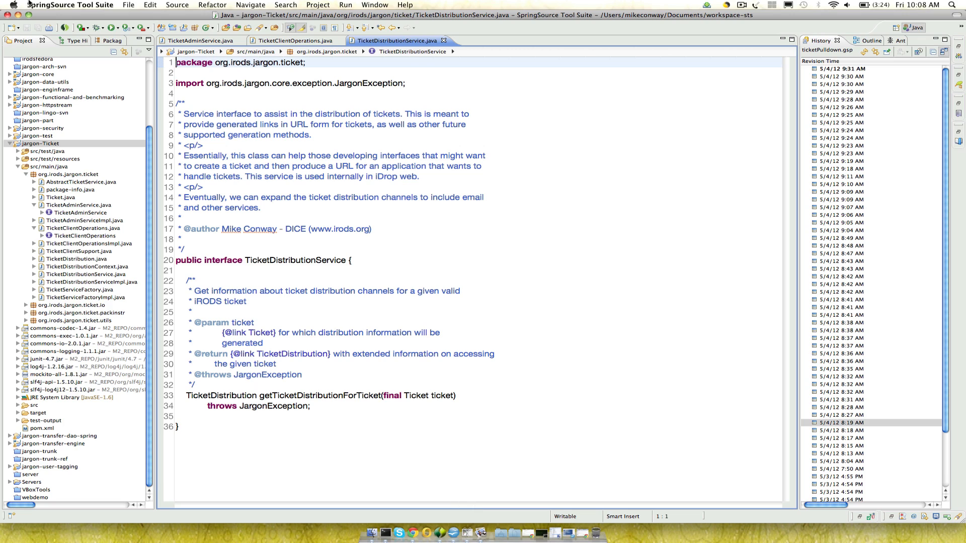
pyautogui.click(18, 15)
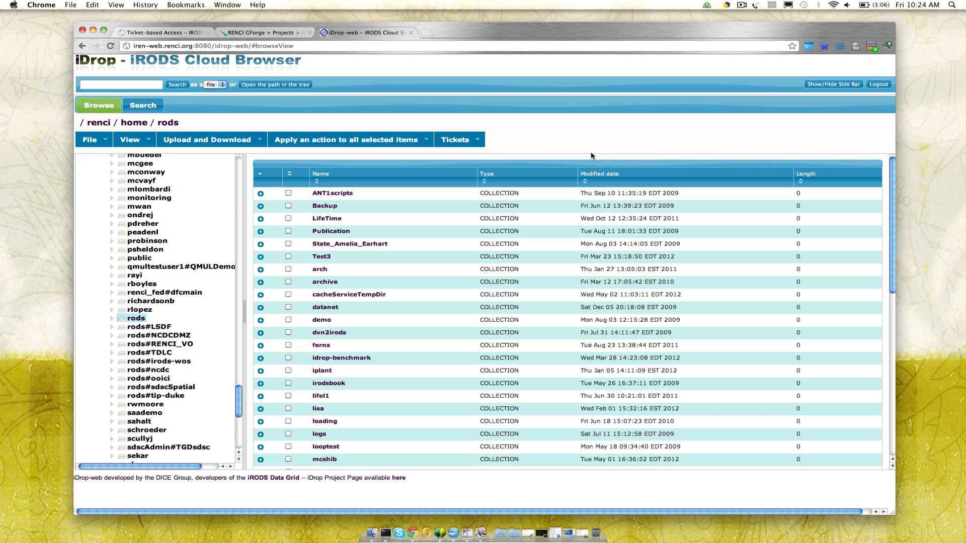
# Step: Select the State_Amelia_Earhart collection under the rods home collection and show its tickets view
pyautogui.scroll(-6, 165, 291)
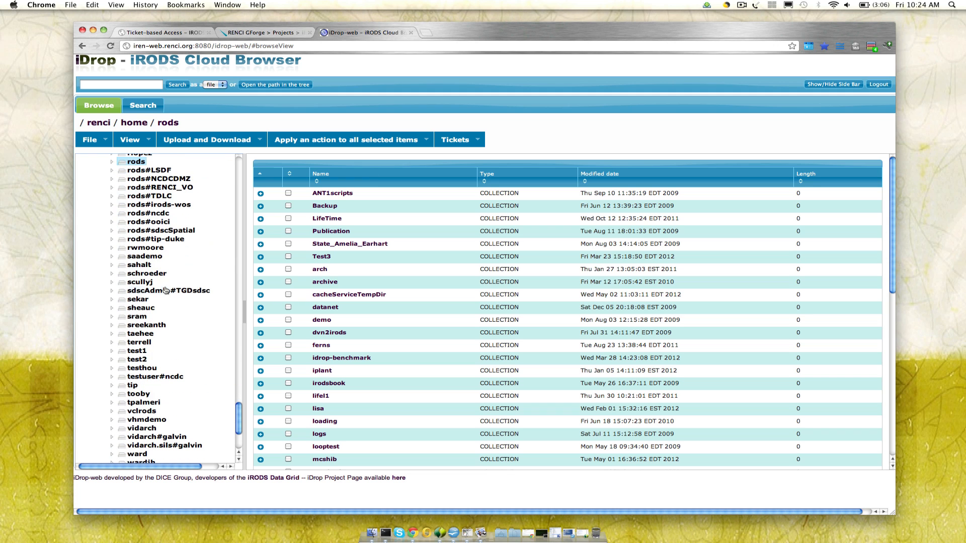
pyautogui.click(111, 162)
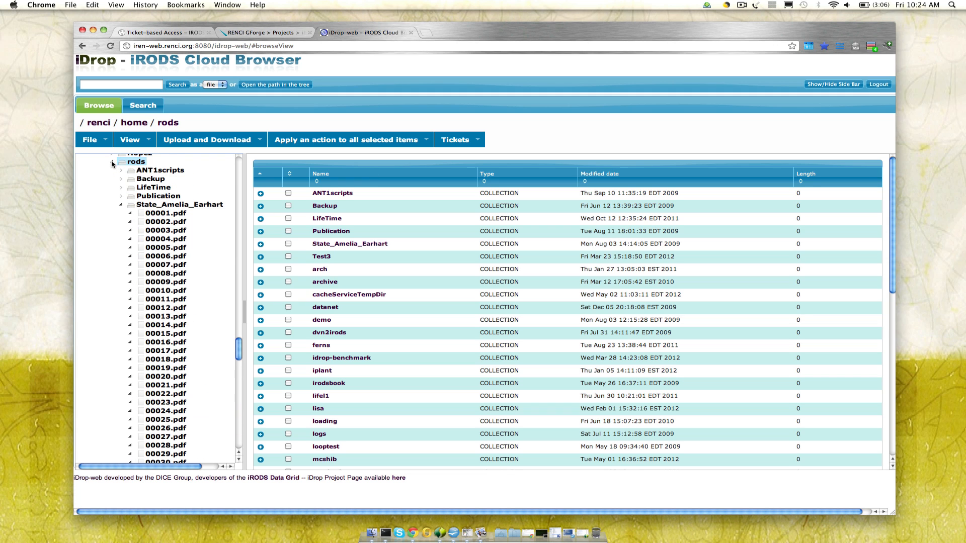
pyautogui.click(162, 204)
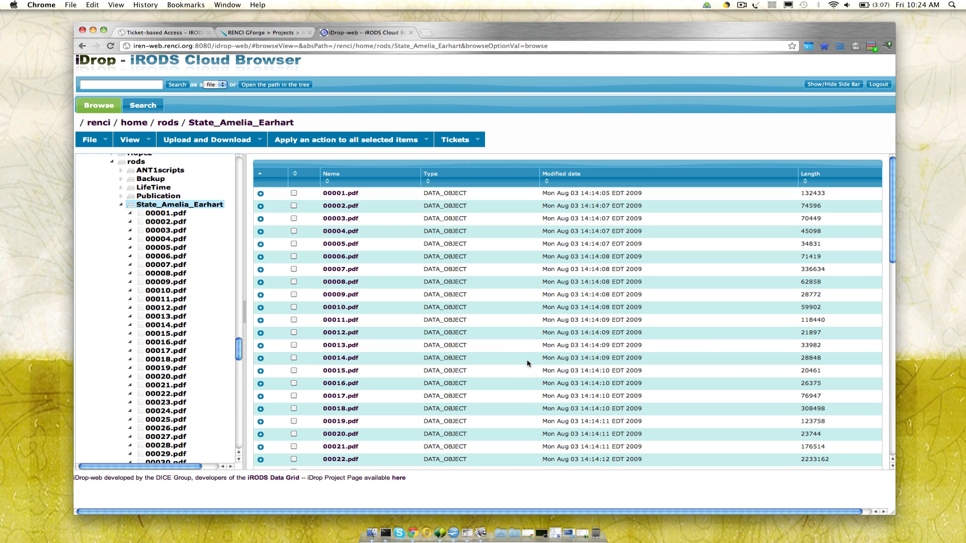
pyautogui.scroll(-2, 528, 363)
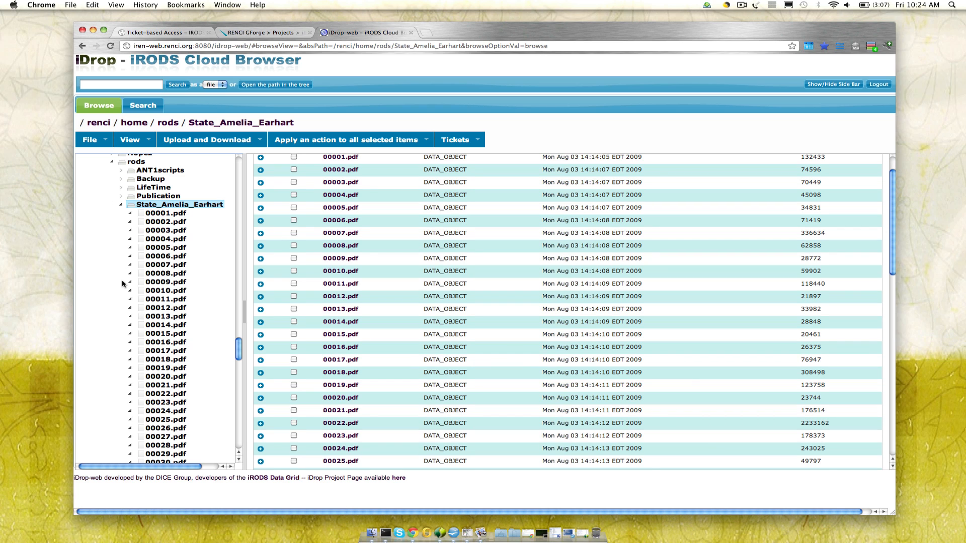
pyautogui.click(132, 141)
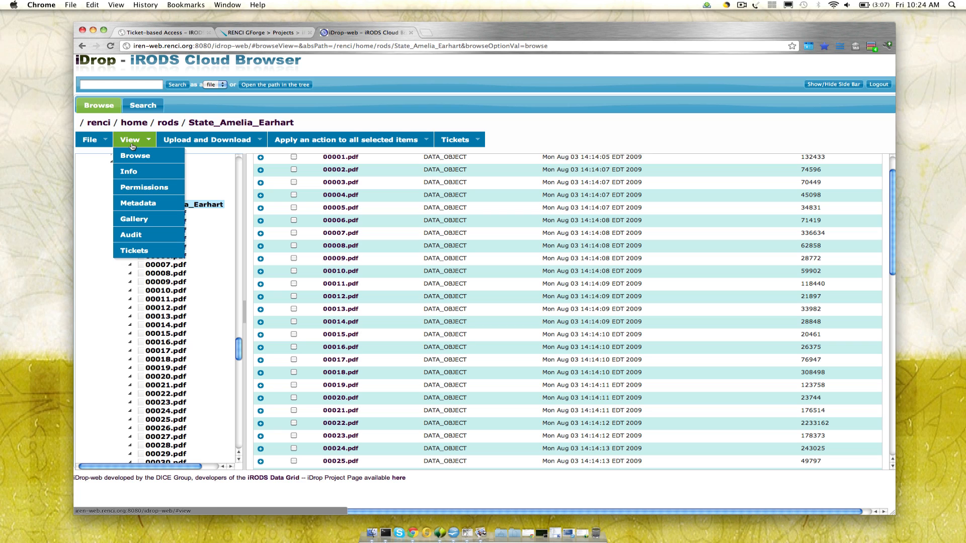
pyautogui.click(132, 251)
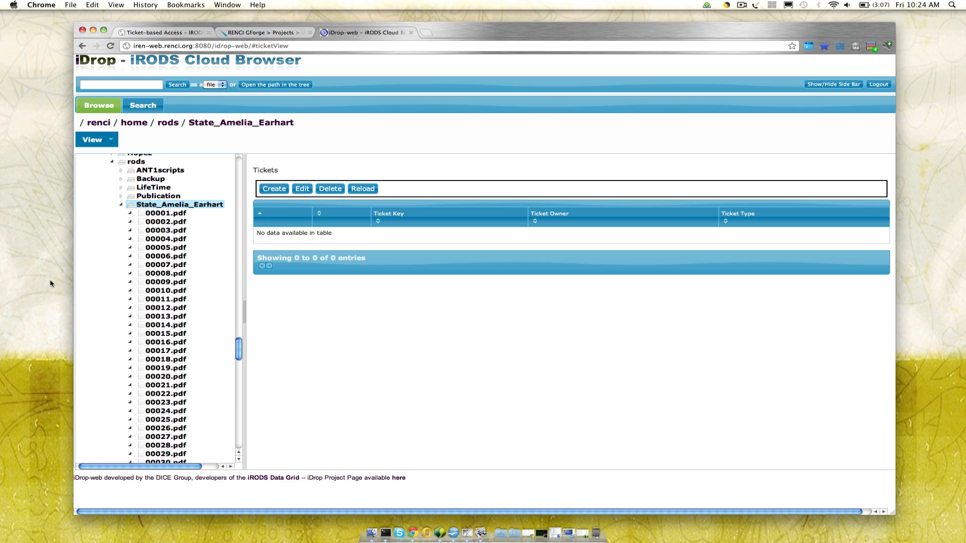
# Step: Inspect the details of the existing ticket on 00001.pdf
pyautogui.click(157, 213)
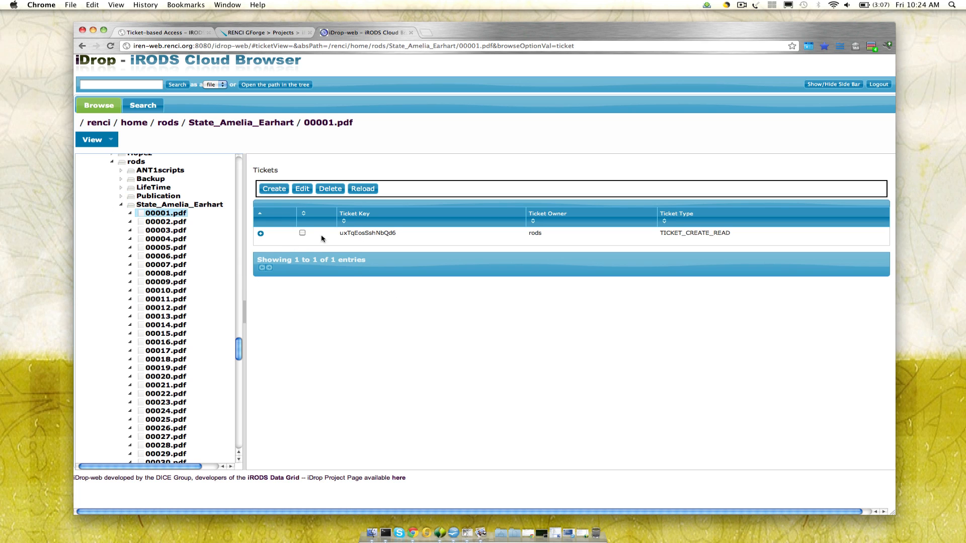
pyautogui.click(261, 234)
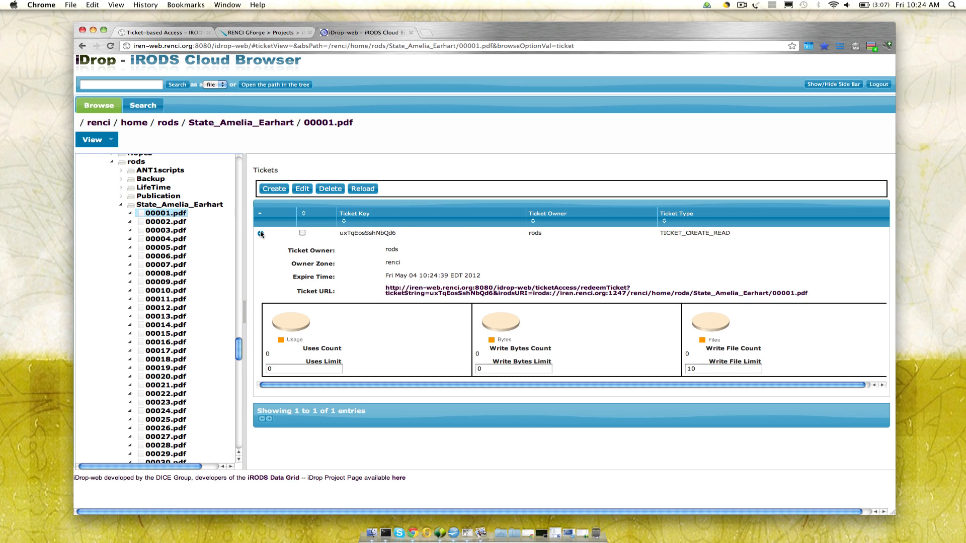
pyautogui.click(260, 233)
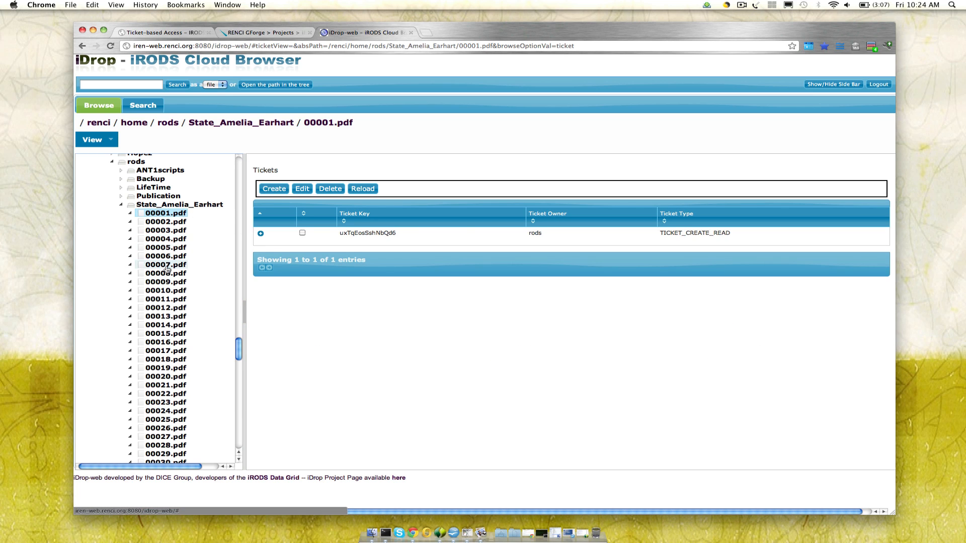
# Step: Create a READ ticket for 00017.pdf with a uses limit of 10, leaving the ticket key blank
pyautogui.click(162, 352)
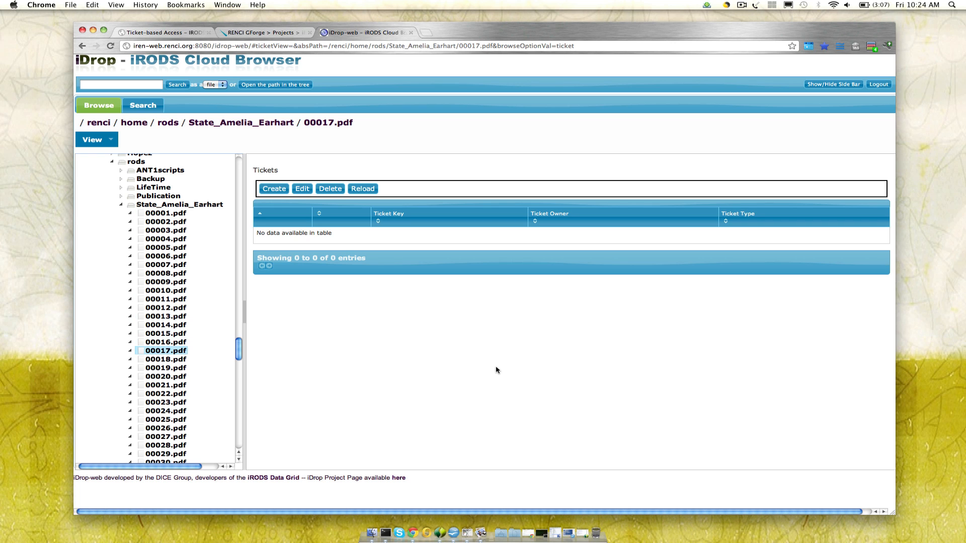
pyautogui.scroll(-5, 154, 285)
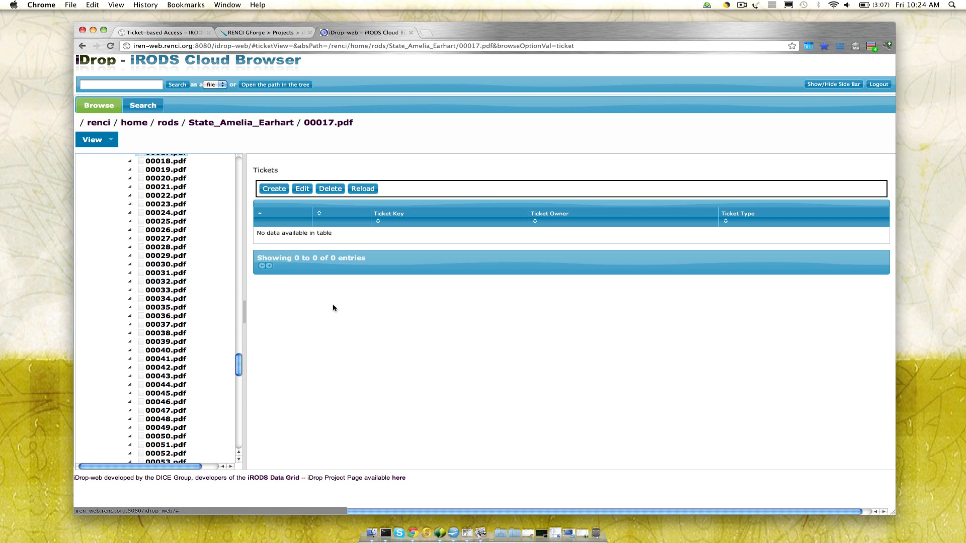
pyautogui.click(260, 189)
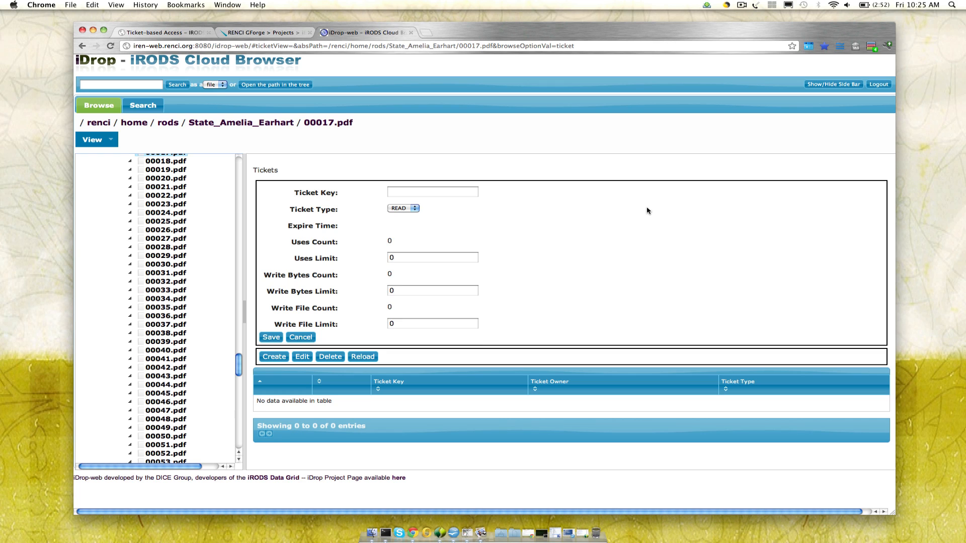
pyautogui.click(430, 191)
pyautogui.click(407, 257)
pyautogui.press('BackSpace')
pyautogui.write('1')
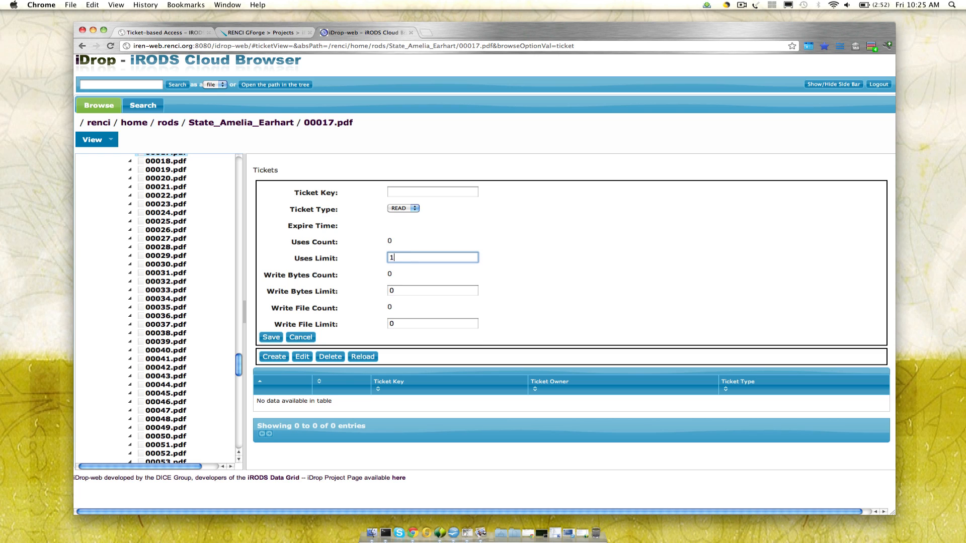
pyautogui.write('0')
pyautogui.click(271, 338)
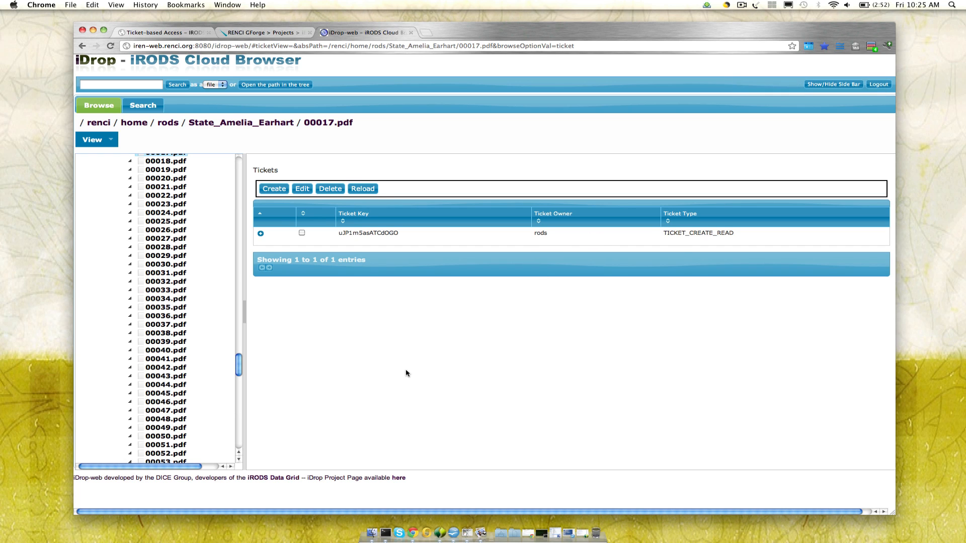
# Step: Redeem the new ticket through its URL in a new tab, keeping the downloaded 00017.pdf and opening it to view
pyautogui.click(260, 233)
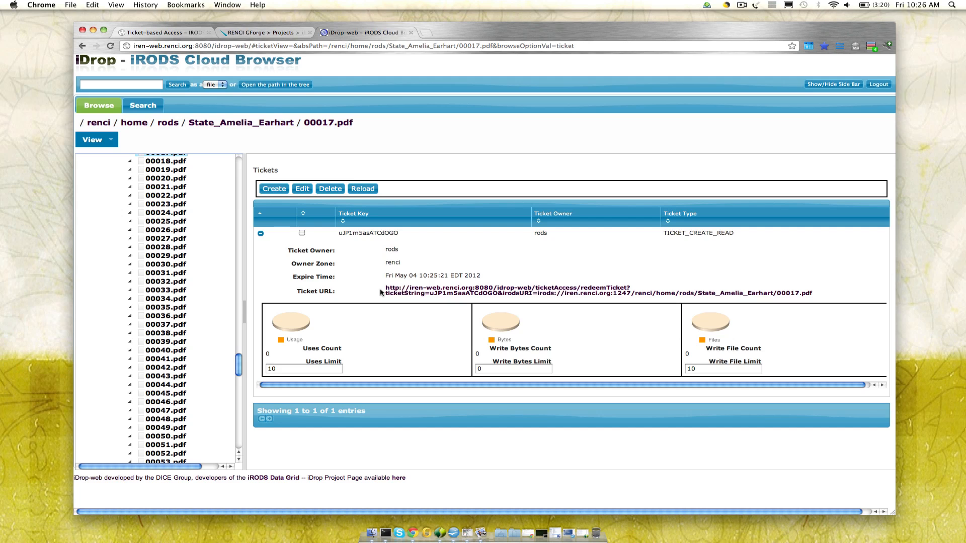
pyautogui.rightClick(422, 294)
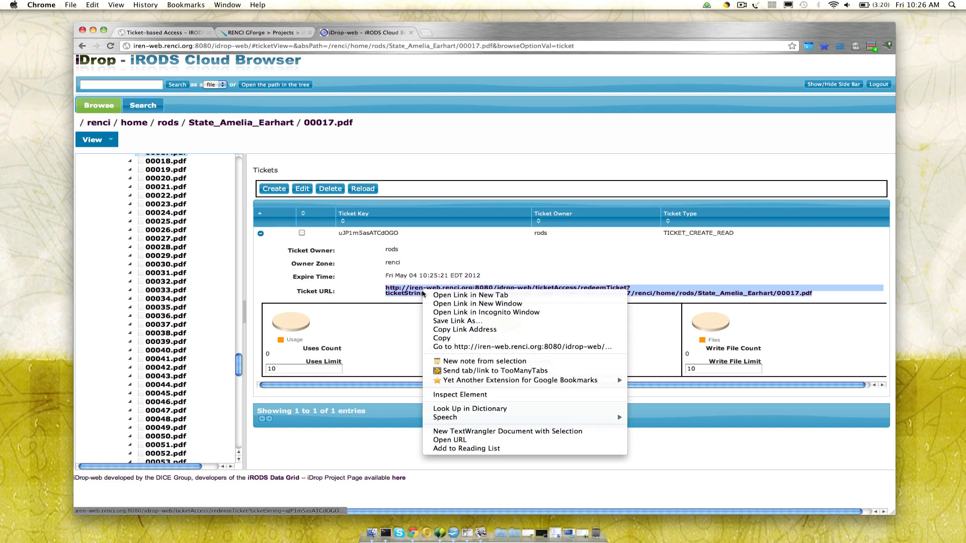
pyautogui.click(431, 295)
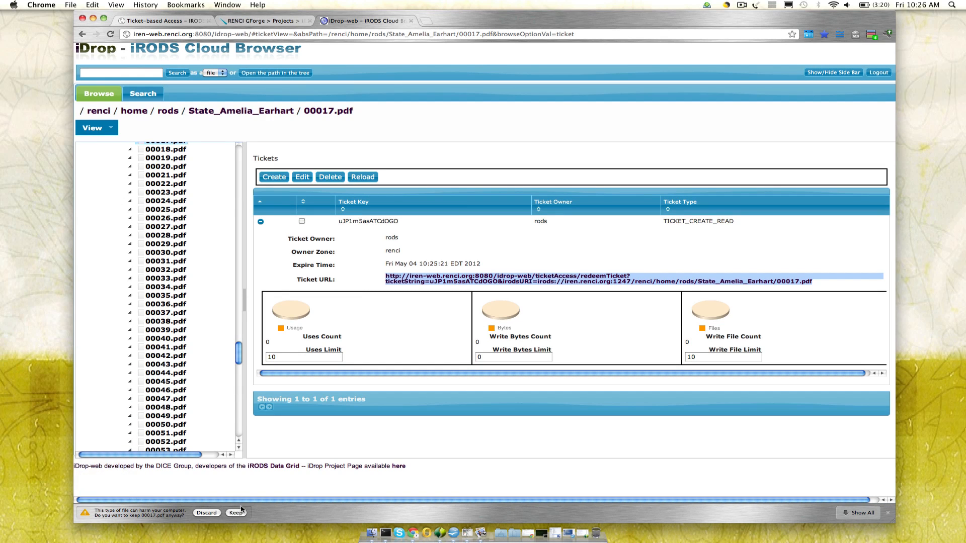
pyautogui.click(240, 511)
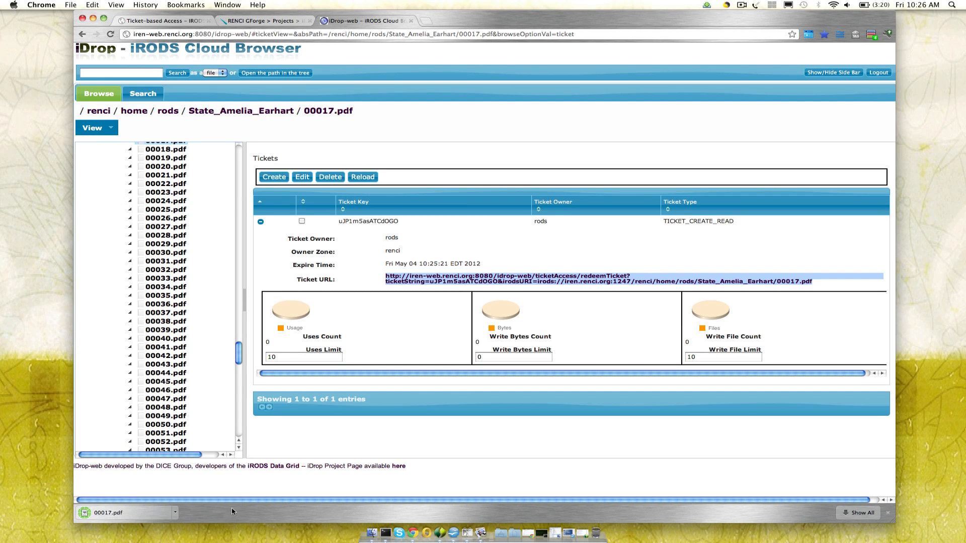
pyautogui.click(96, 513)
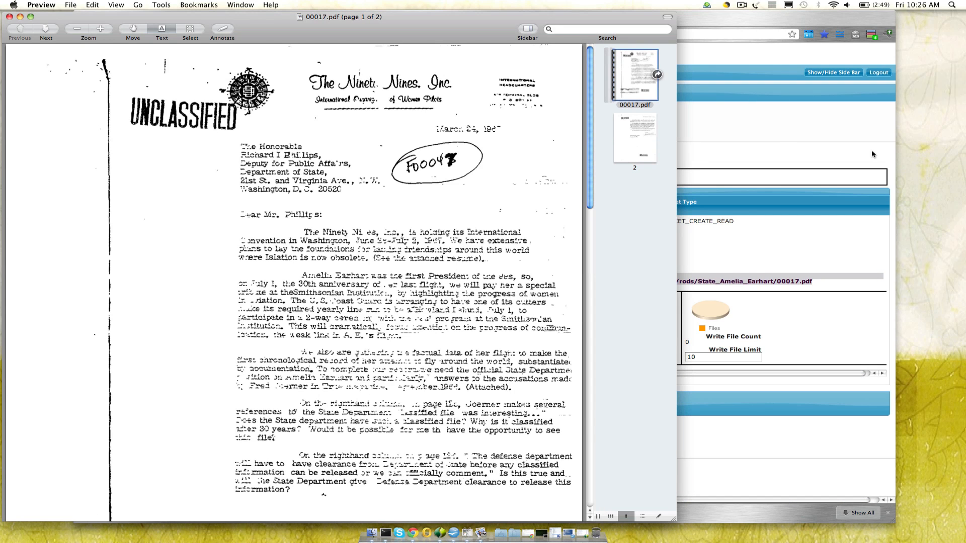
pyautogui.click(797, 132)
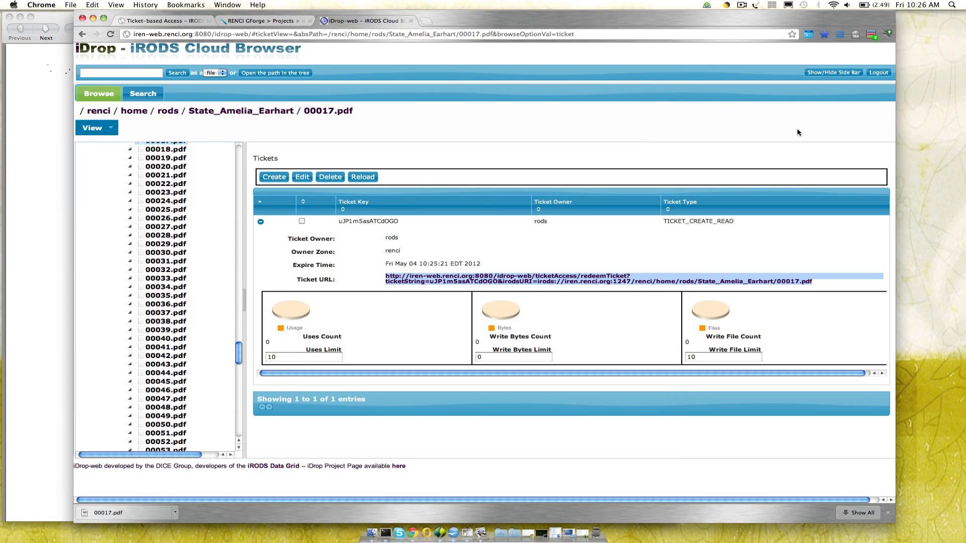